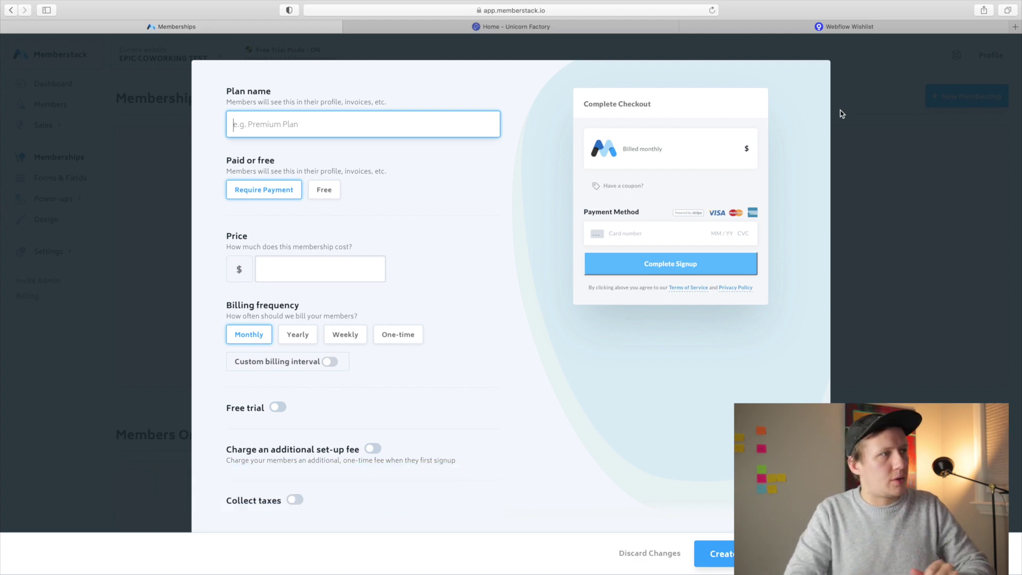
Name the new membership plan Free Plan and make it free
type("Free ")
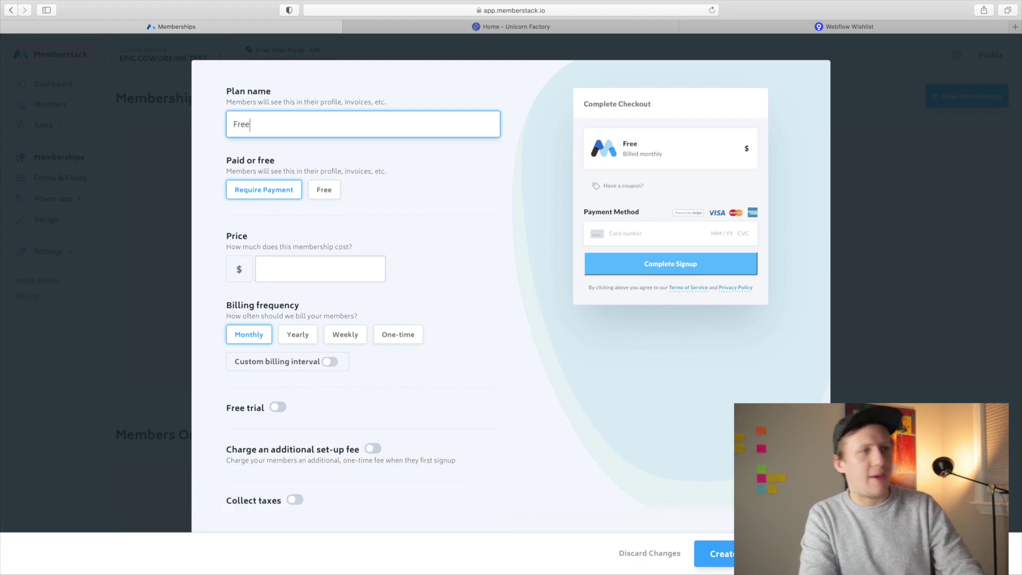
type("Plan")
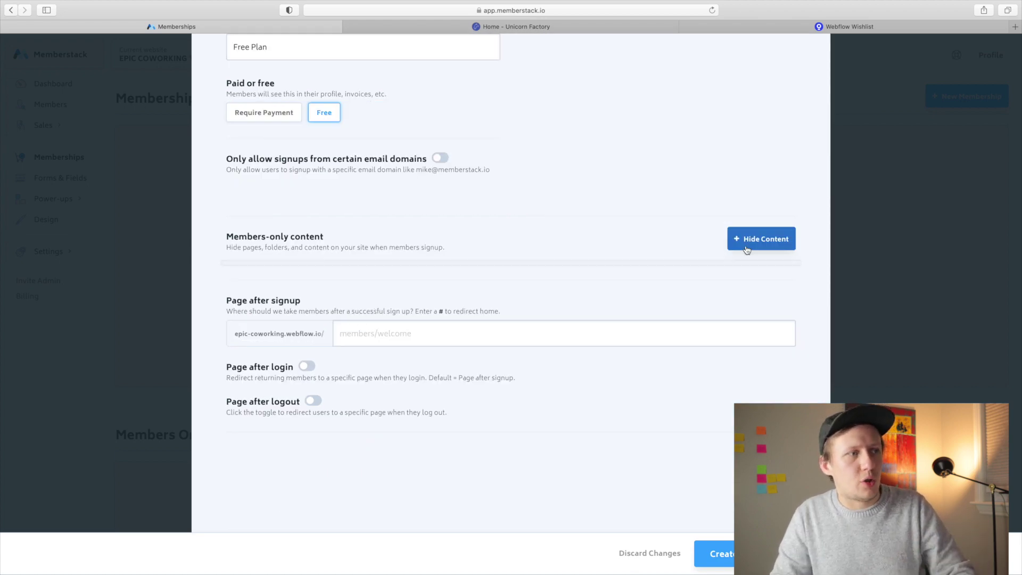
left_click(747, 243)
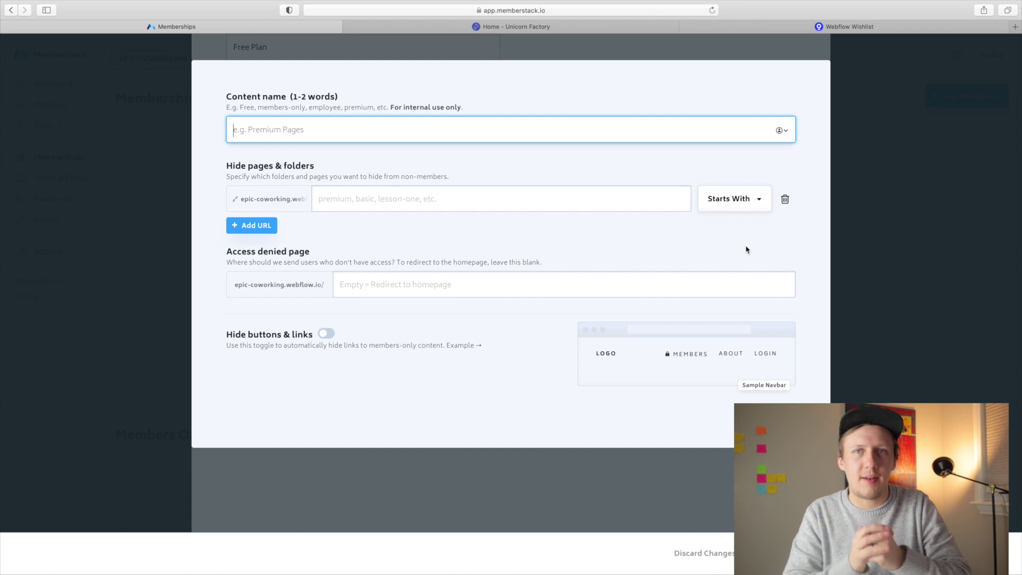
type("Signup Page")
left_click(400, 196)
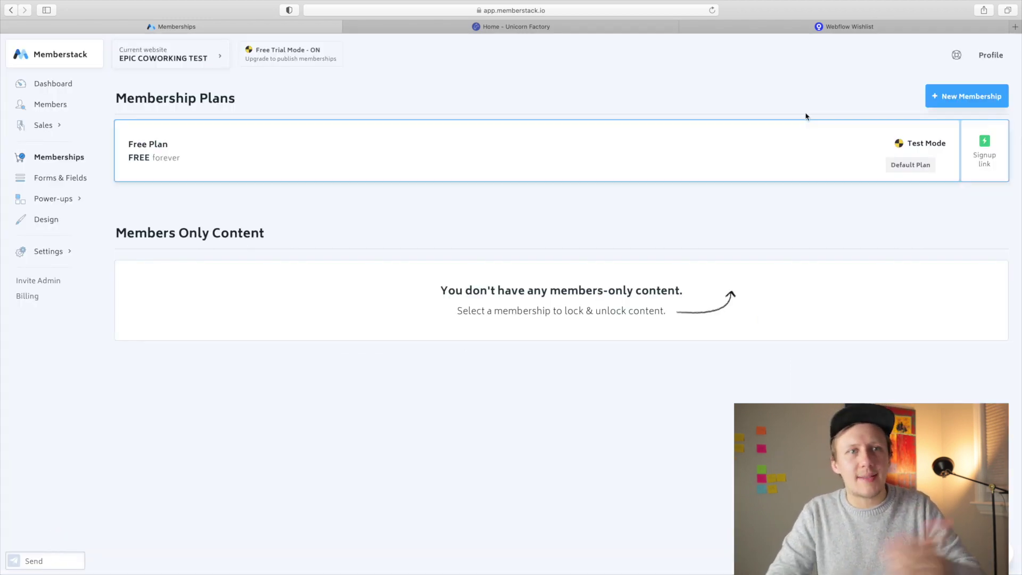
Start another membership plan that requires payment and name it Premium Plan
left_click(951, 99)
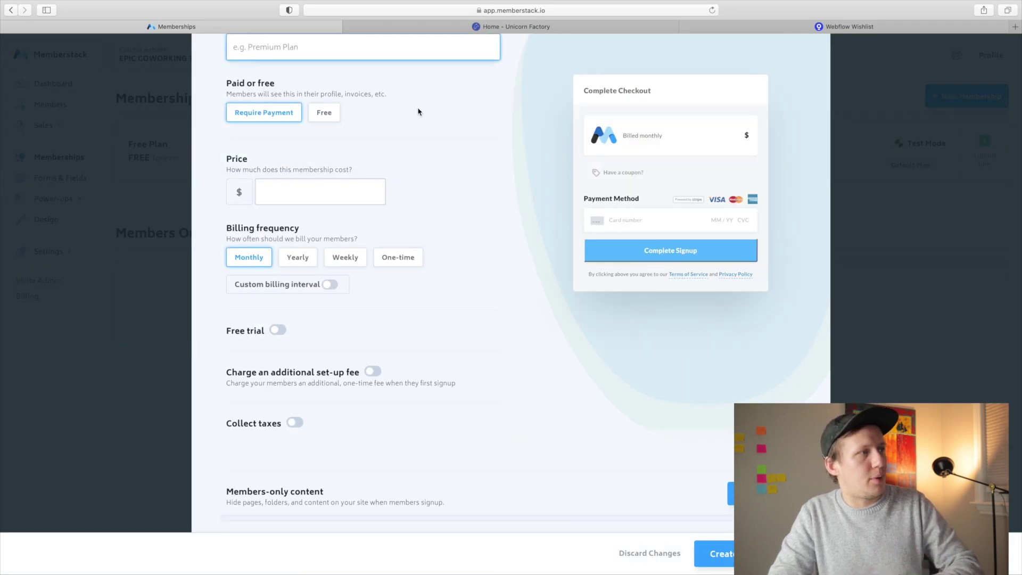
type("Premium Plan")
left_click(310, 268)
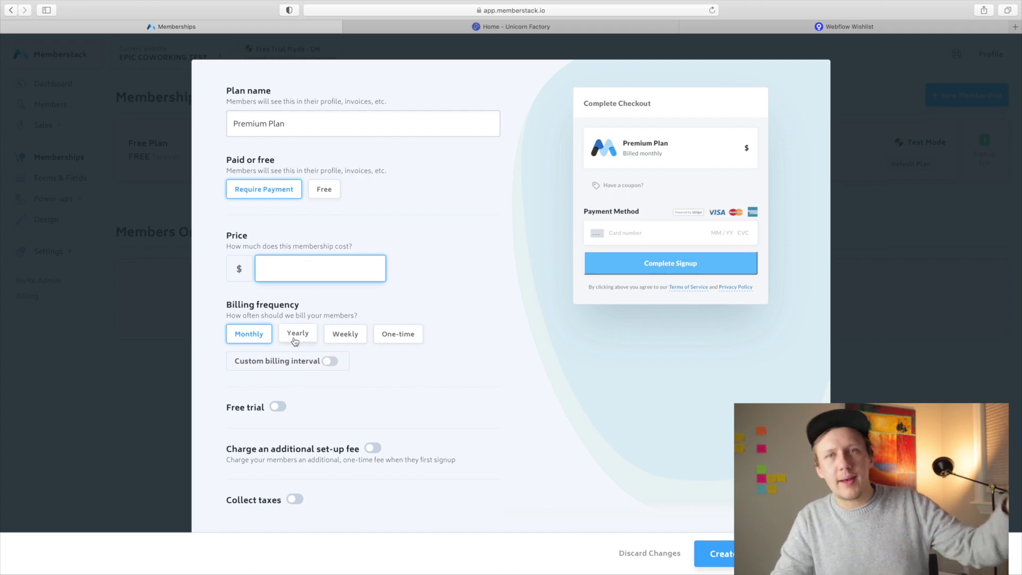
left_click(330, 360)
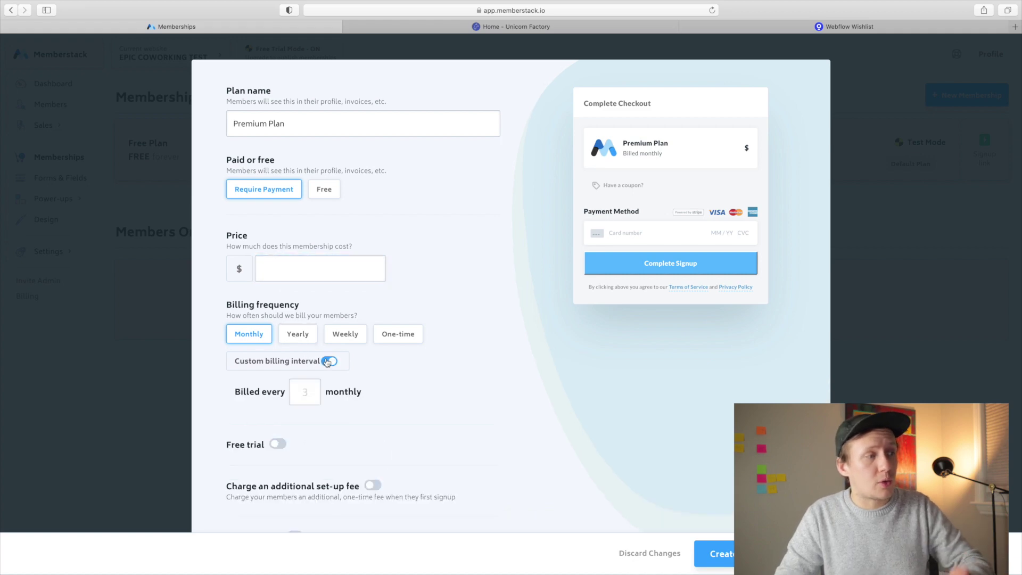
left_click(308, 386)
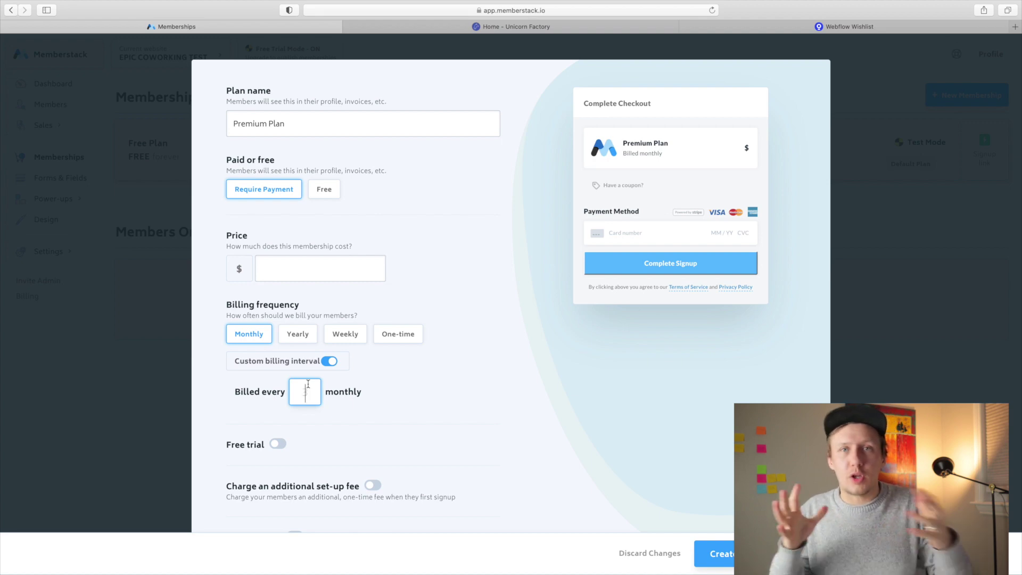
scroll(297, 422, "down", 3)
scroll(296, 421, "down", 1)
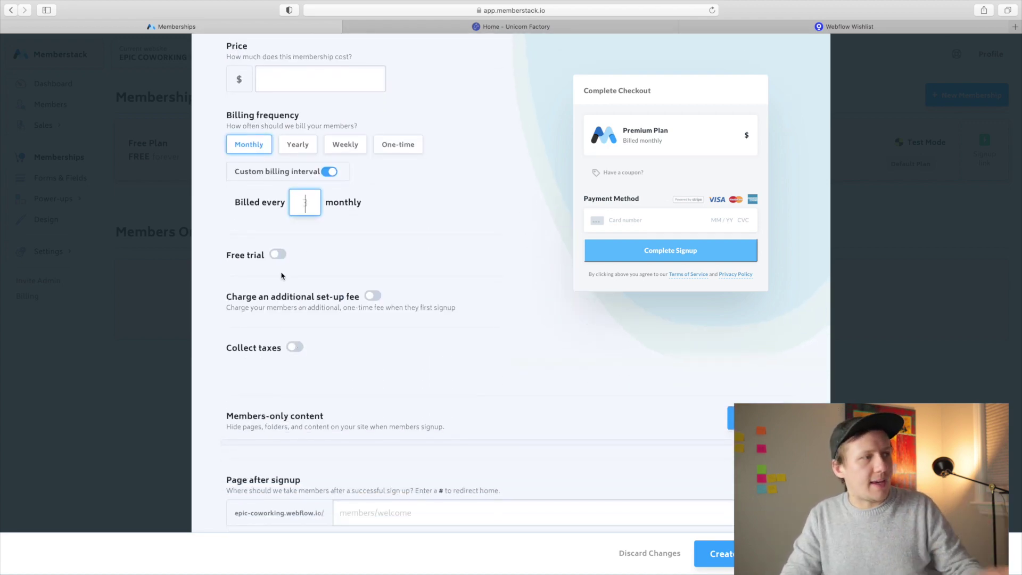
left_click(276, 254)
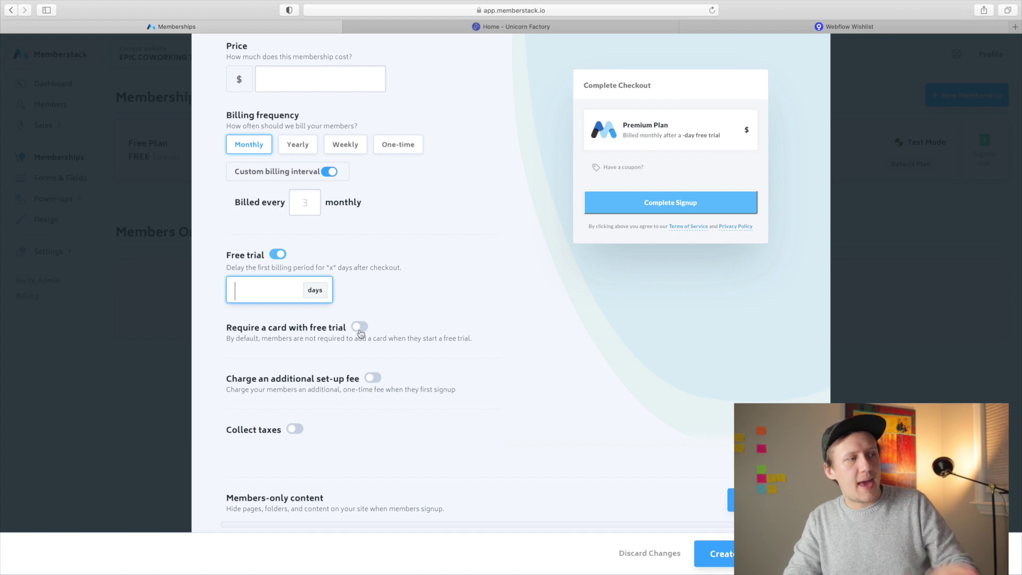
Create the Premium Plan at $14 billed yearly with an additional $100 set-up fee named "serup fee"
left_click(373, 378)
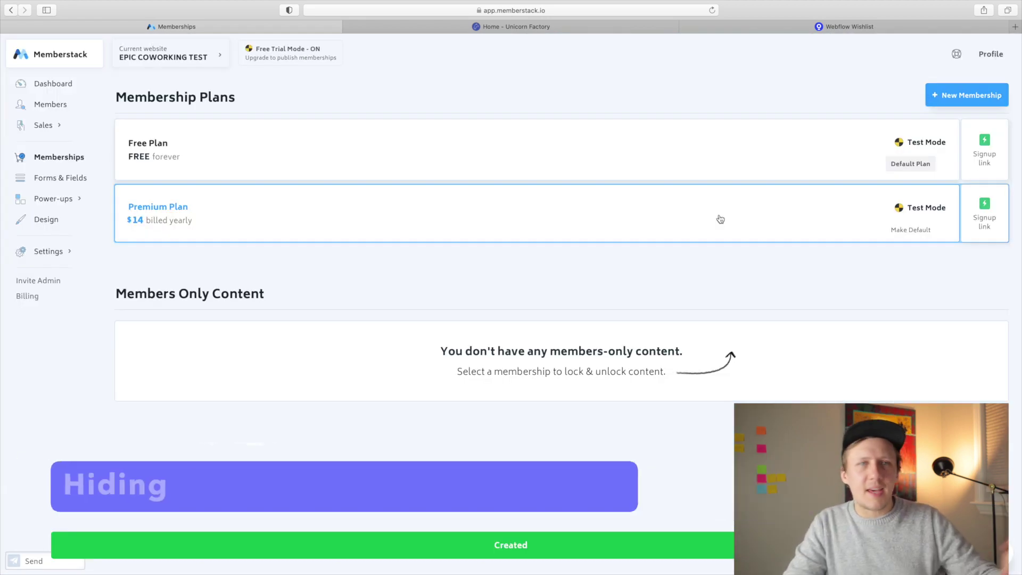
Add members-only content named Premium Page to the Premium Plan, hiding the premium/ folder
left_click(720, 219)
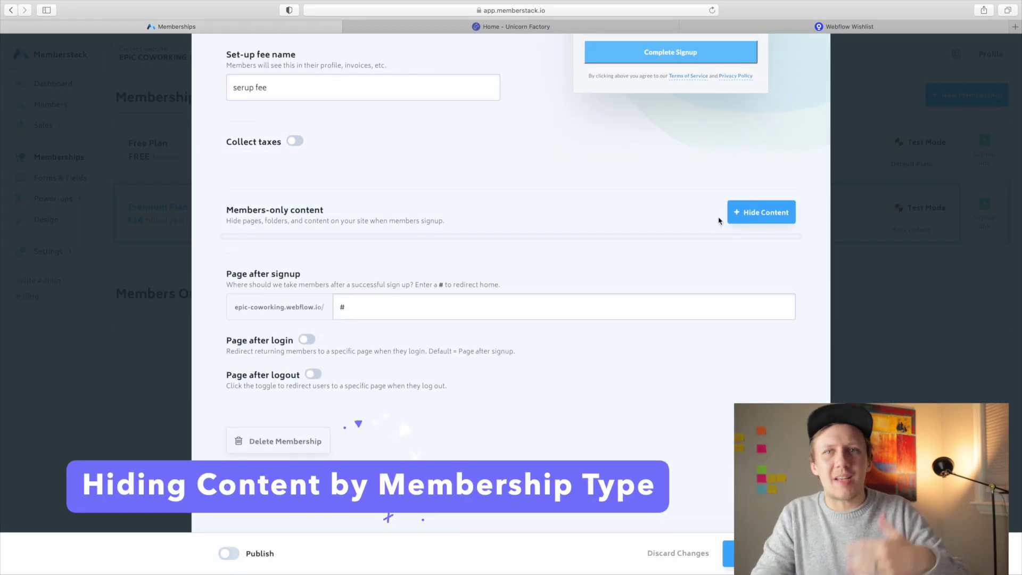
scroll(719, 220, "up", 3)
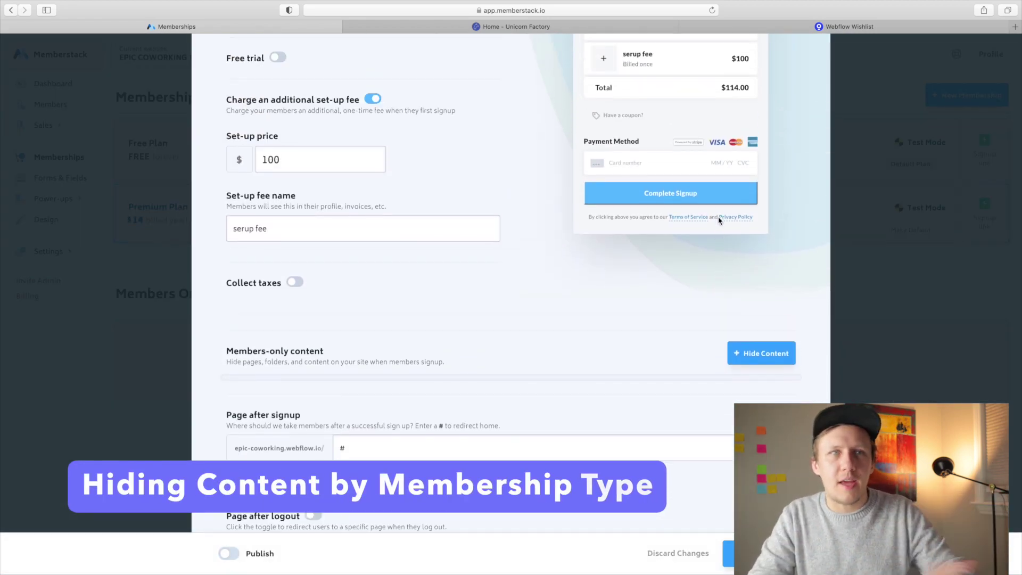
scroll(723, 219, "down", 3)
left_click(775, 219)
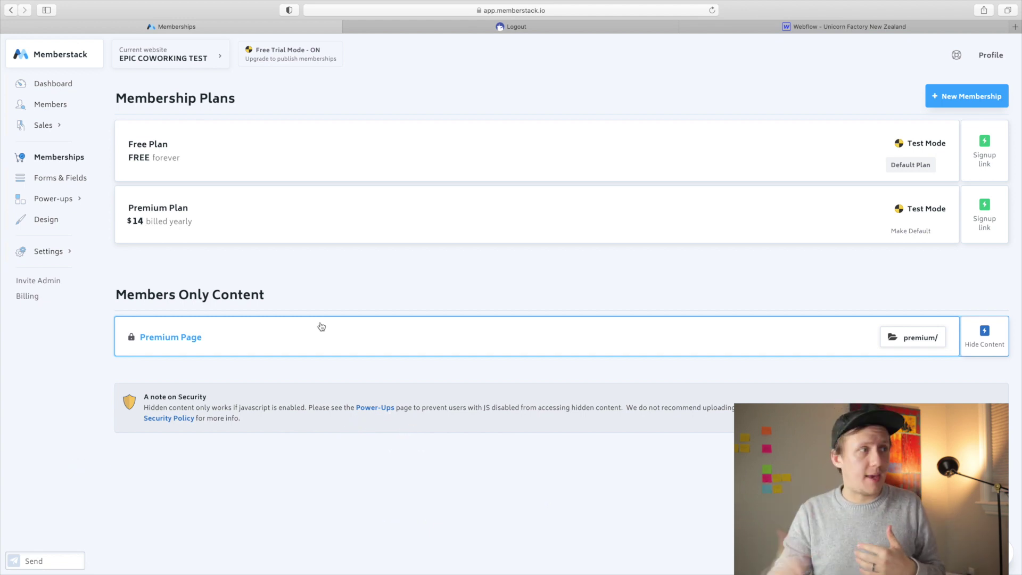
Copy the signup link of the Free Plan
left_click(985, 159)
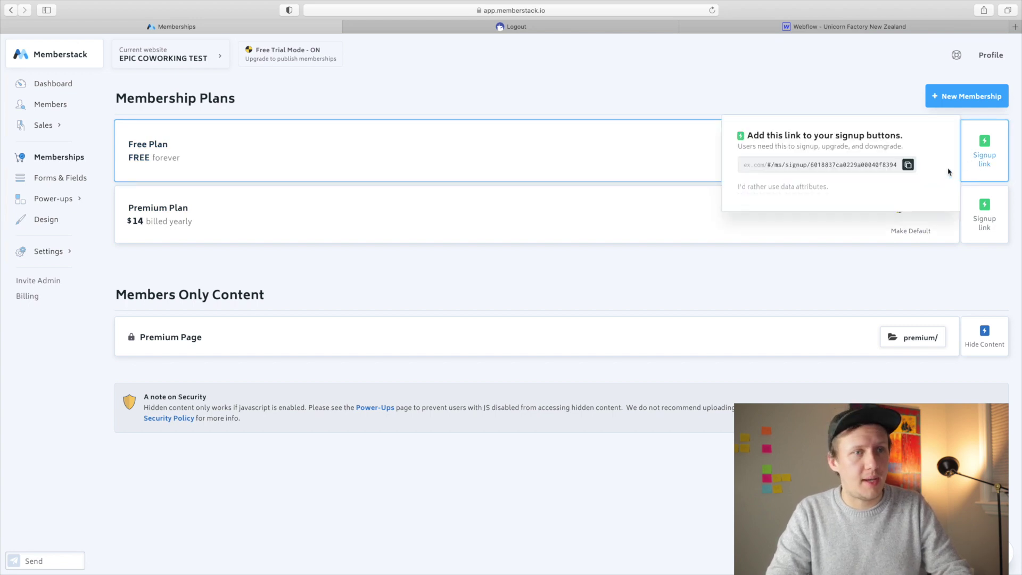
left_click(904, 169)
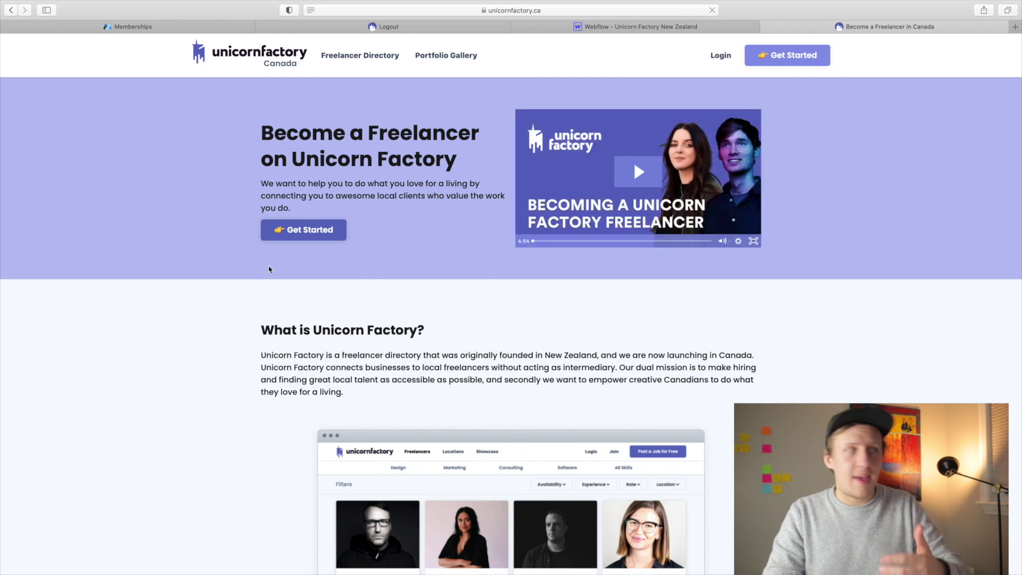
Create a test account on the Unicorn Factory site with first name, last name, email address and password
left_click(298, 234)
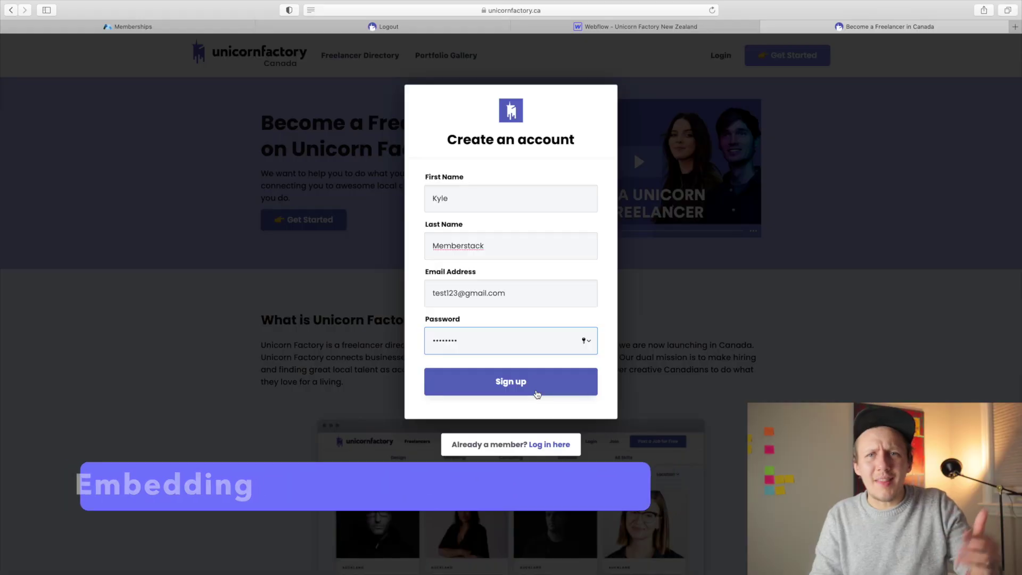
left_click(537, 394)
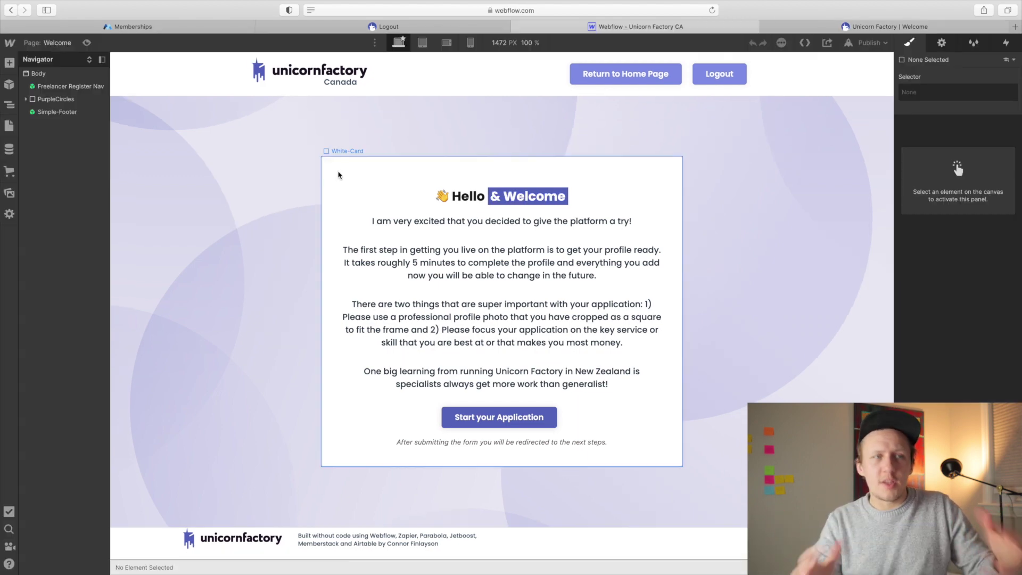
In Webflow, inspect the data-ms-member attribute on the "& Welcome" highlight, and open the First Name field's attribute in Memberstack
left_click(338, 174)
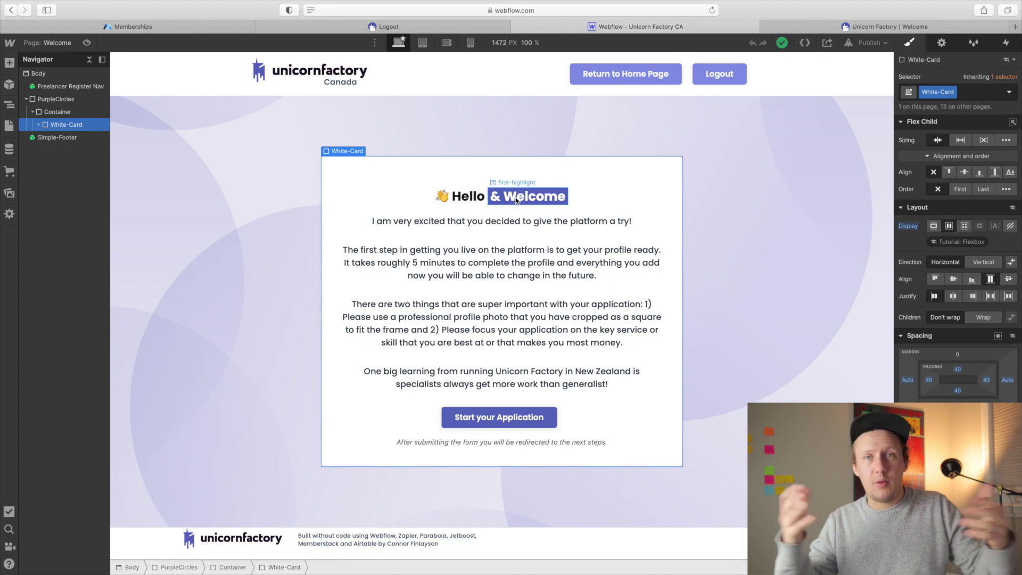
left_click(516, 200)
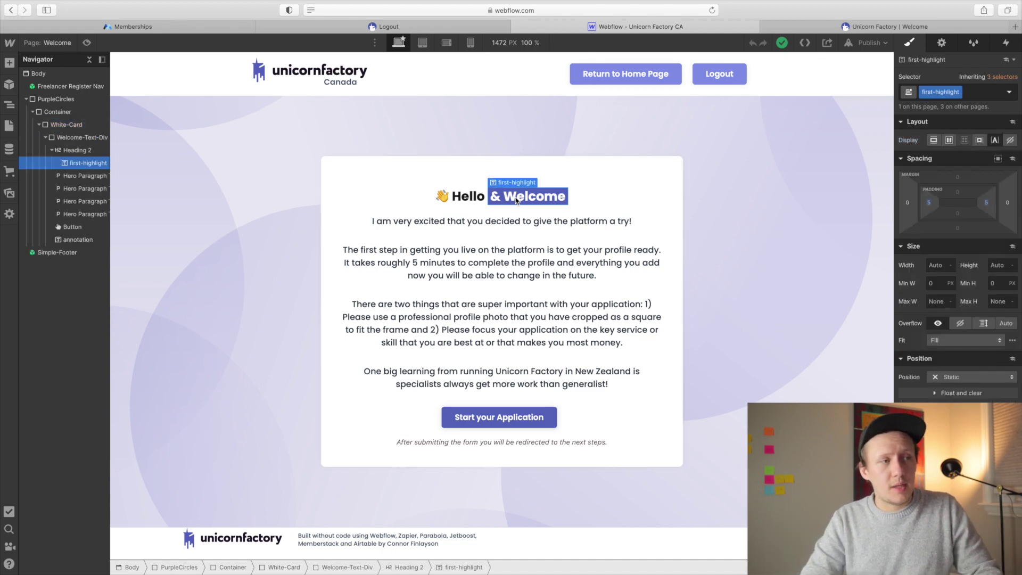
left_click(940, 44)
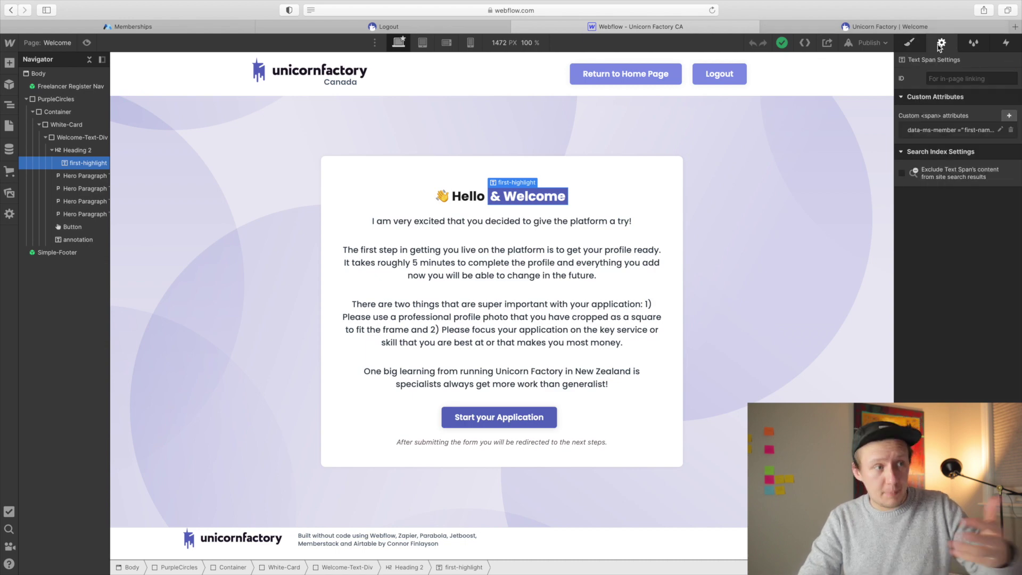
left_click(932, 133)
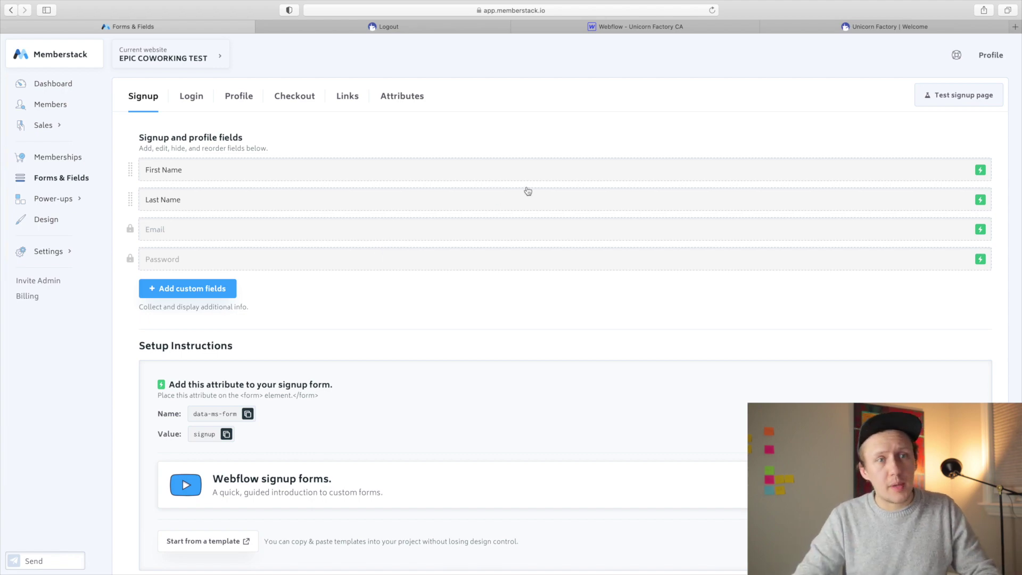
left_click(980, 171)
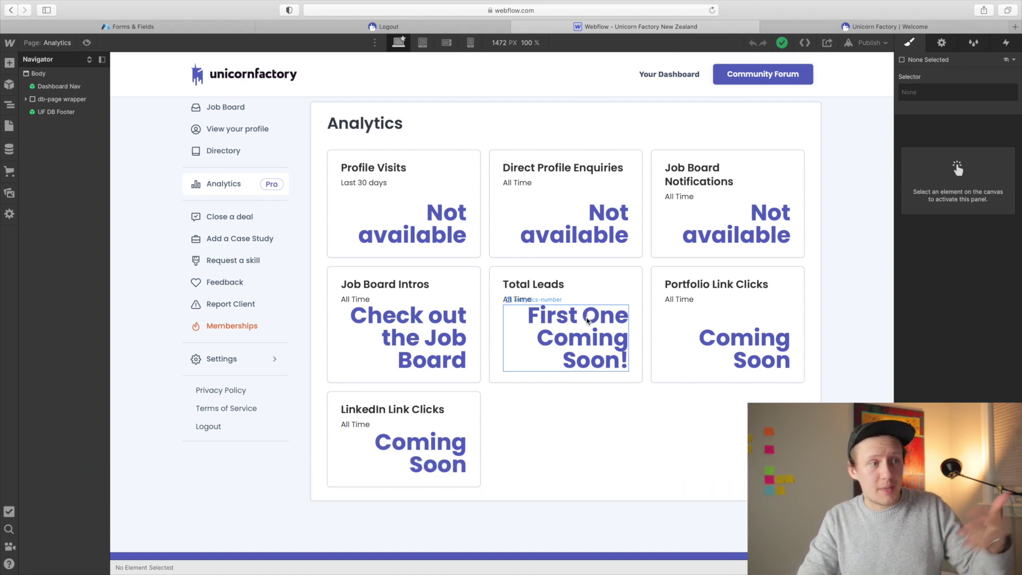
Switch to the Webflow Analytics page and open the element settings of the Total Leads number
left_click(587, 320)
left_click(941, 42)
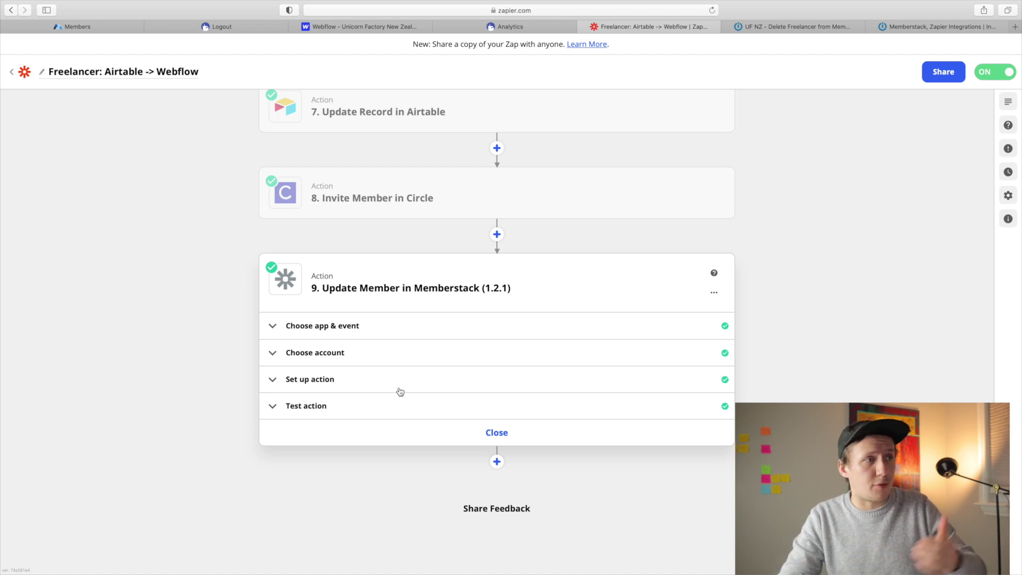
Review the Memberstack automation options across the Zapier workflow, the Integrations page and Integromat's list of triggers and actions
scroll(400, 392, "up", 5)
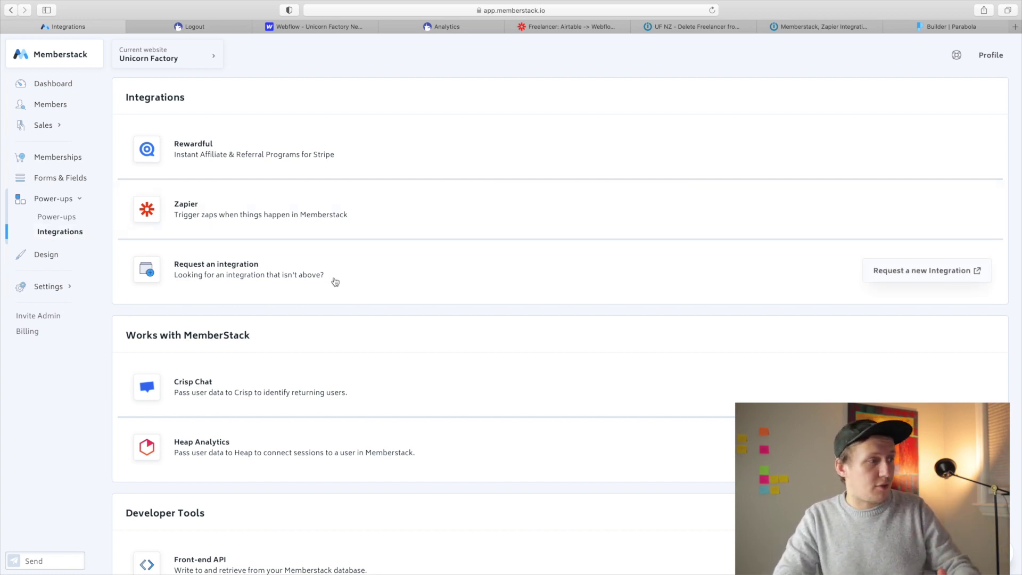
scroll(335, 281, "down", 5)
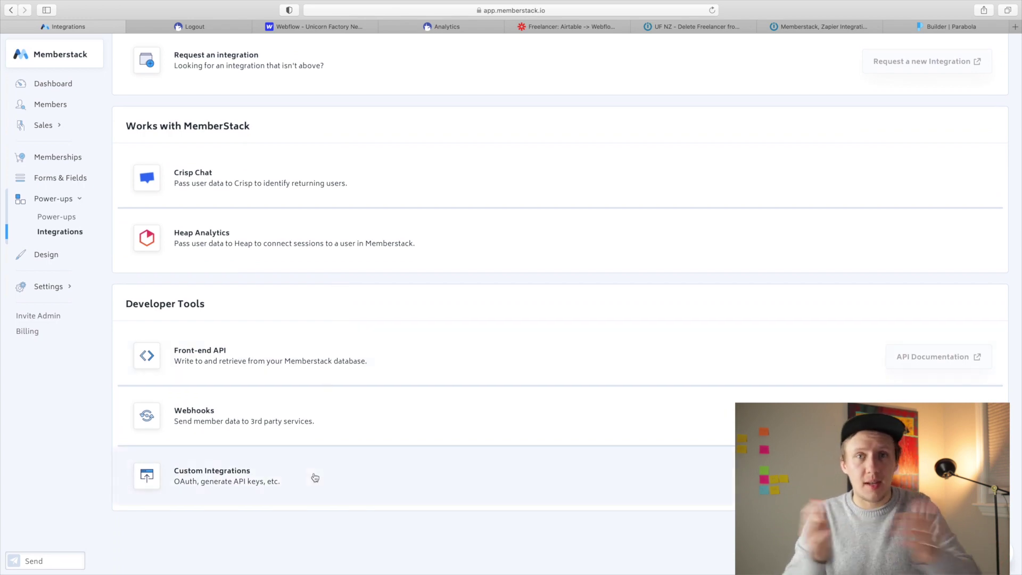
left_click(782, 29)
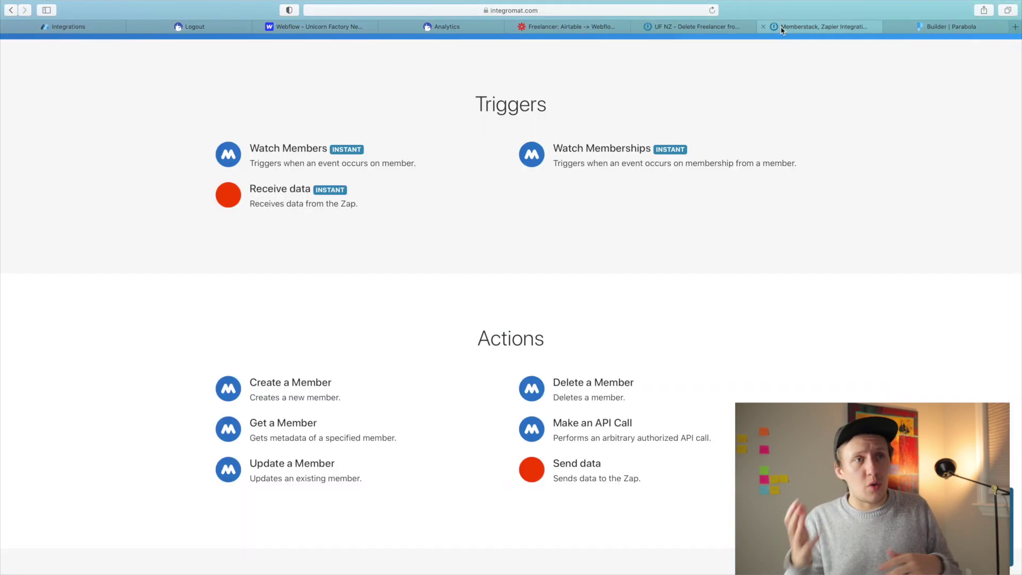